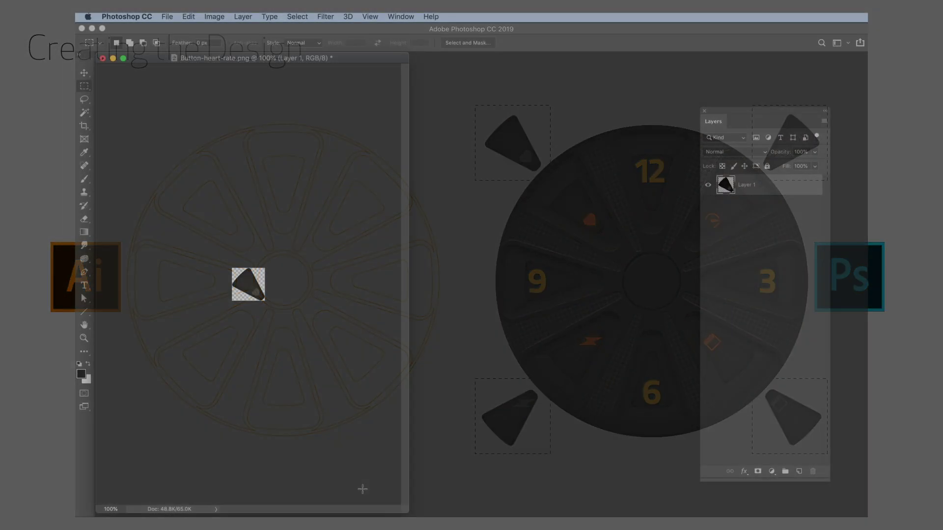
Enlarge the heart-rate button image's canvas to 2.5 × 2.5 inches in Canvas Size
{"action": "key", "text": "super+alt+c"}
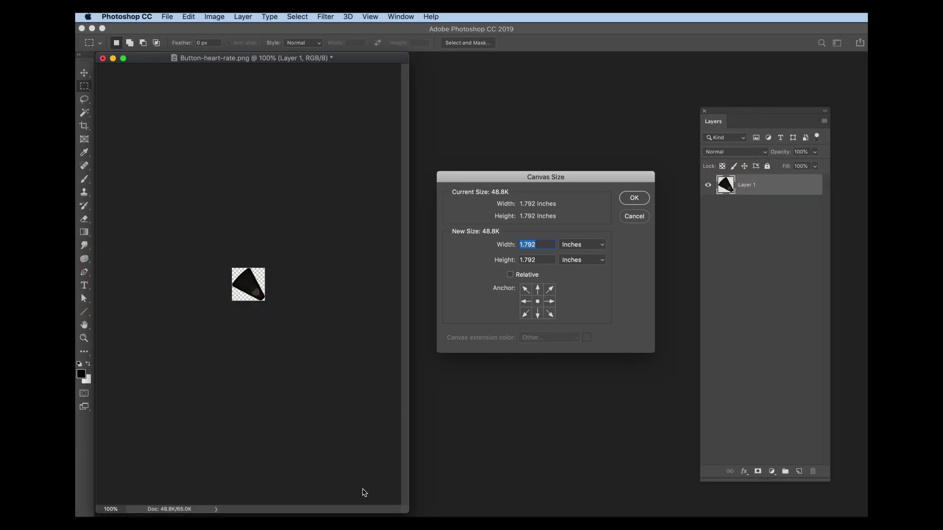
{"action": "type", "text": "2.5"}
{"action": "key", "text": "Tab"}
{"action": "type", "text": "2.5"}
{"action": "key", "text": "Return"}
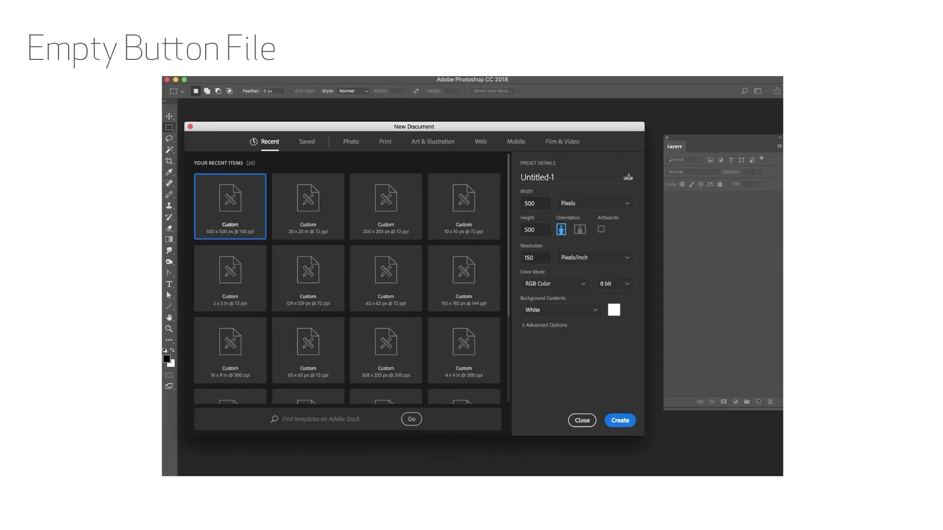
Create a 500×500 px document with an empty layer and delete the white Background layer
{"action": "left_click", "coordinate": [621, 421]}
{"action": "left_click_drag", "start_coordinate": [291, 223], "coordinate": [607, 420]}
{"action": "left_click", "coordinate": [758, 402]}
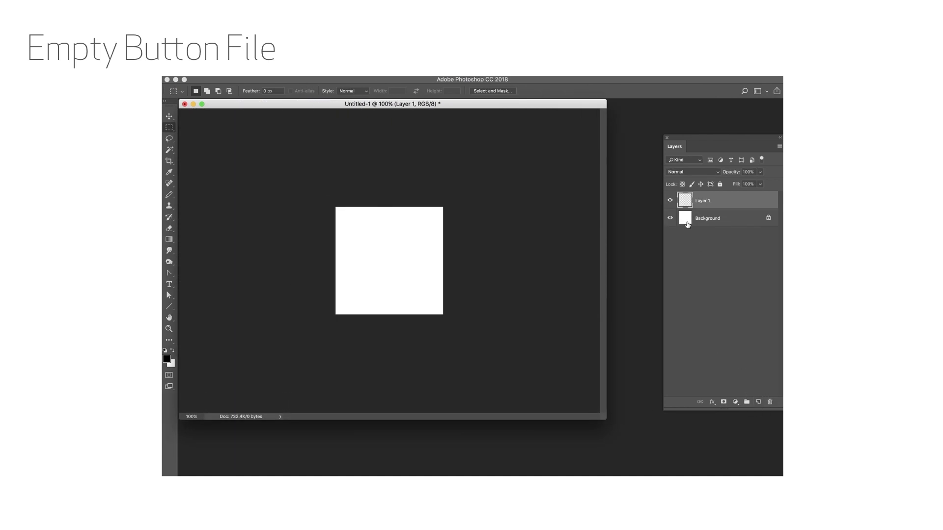
{"action": "left_click_drag", "start_coordinate": [687, 224], "coordinate": [769, 404]}
Export the transparent image via Save for Web as PNG-24 named button-empty
{"action": "key", "text": "alt+shift+super+s"}
{"action": "left_click", "coordinate": [519, 148]}
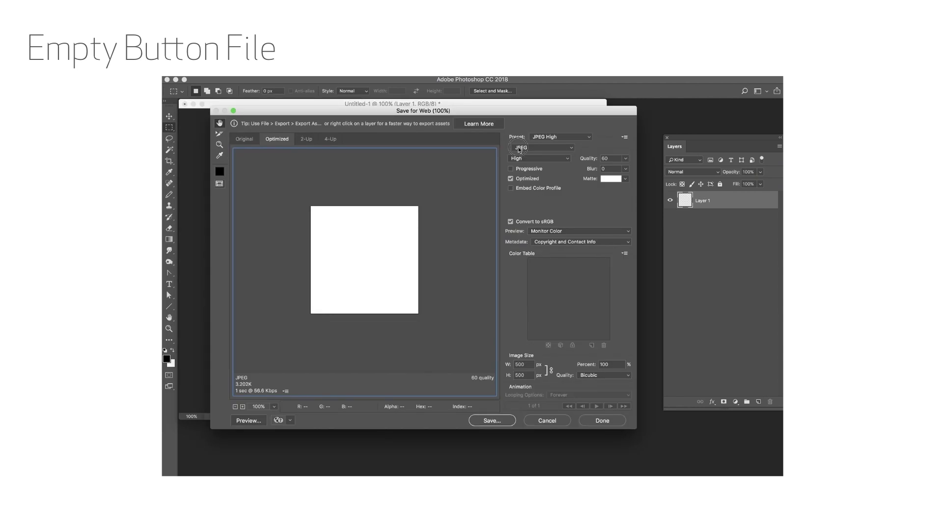
{"action": "left_click", "coordinate": [520, 164]}
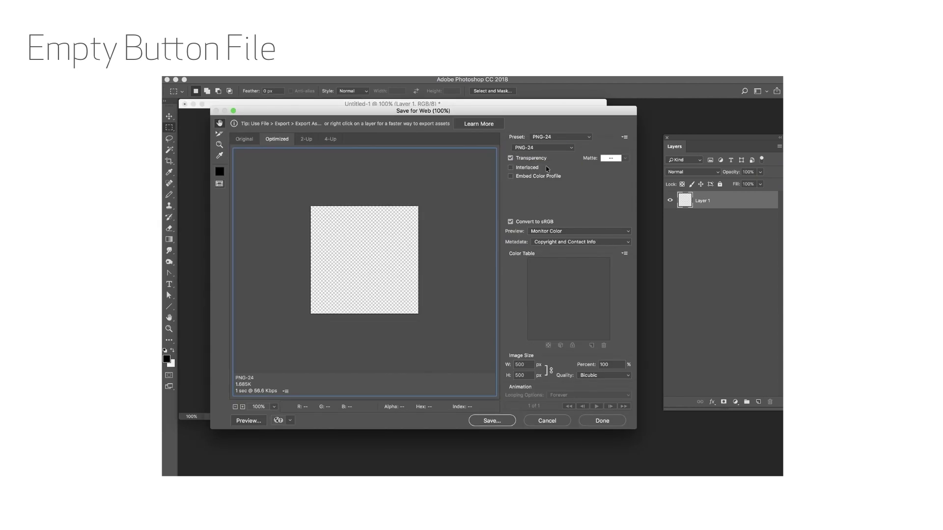
{"action": "left_click", "coordinate": [487, 422]}
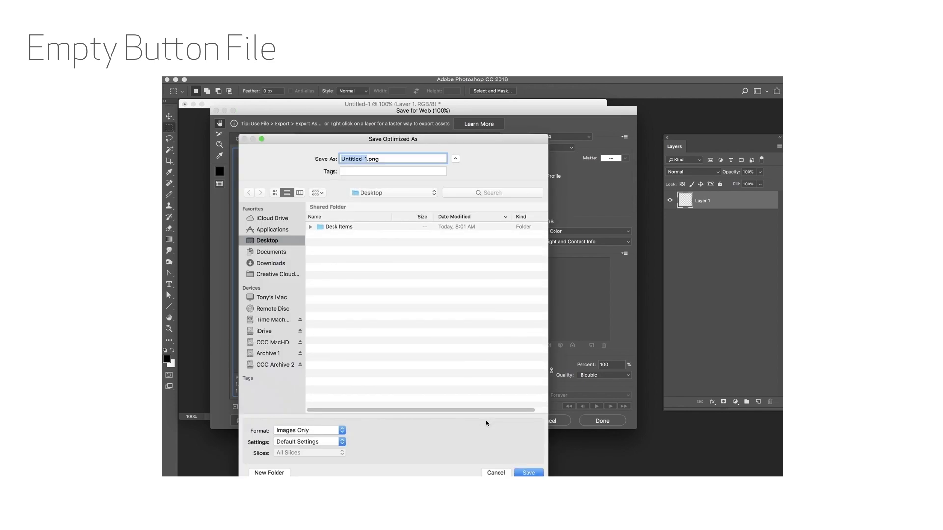
{"action": "type", "text": "button-empty"}
{"action": "key", "text": "Return"}
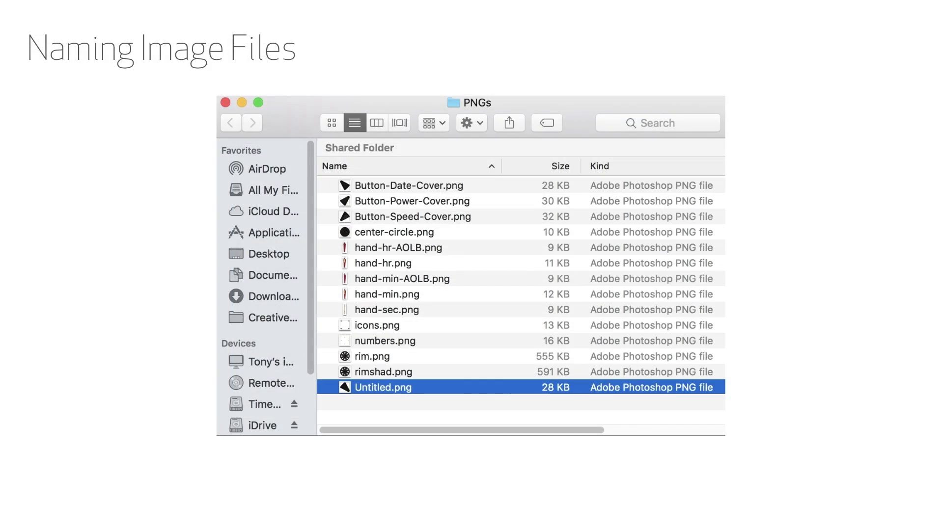
Rename Untitled.png in the PNGs folder to Button-Heart-Rate-Cover.png
{"action": "key", "text": "Return"}
{"action": "type", "text": "Button-Heart-Ra"}
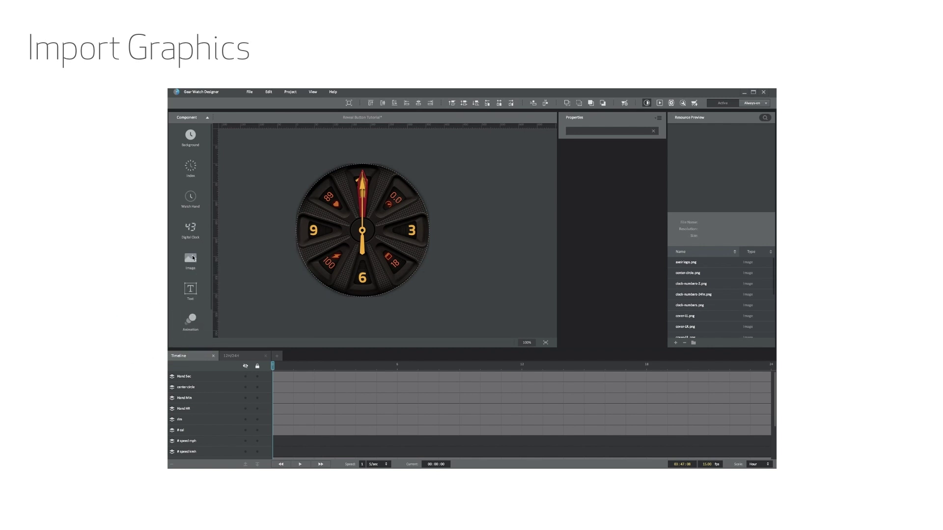
Import Button-Heart-Rate-Cover as an image, resize it to 65 px, and drag it onto the upper-left slot
{"action": "left_click", "coordinate": [191, 257]}
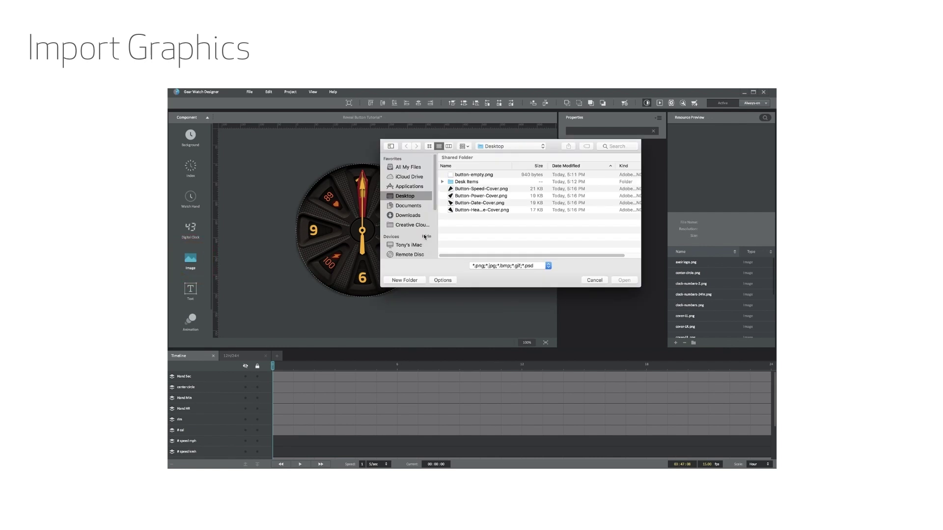
{"action": "double_click", "coordinate": [454, 210]}
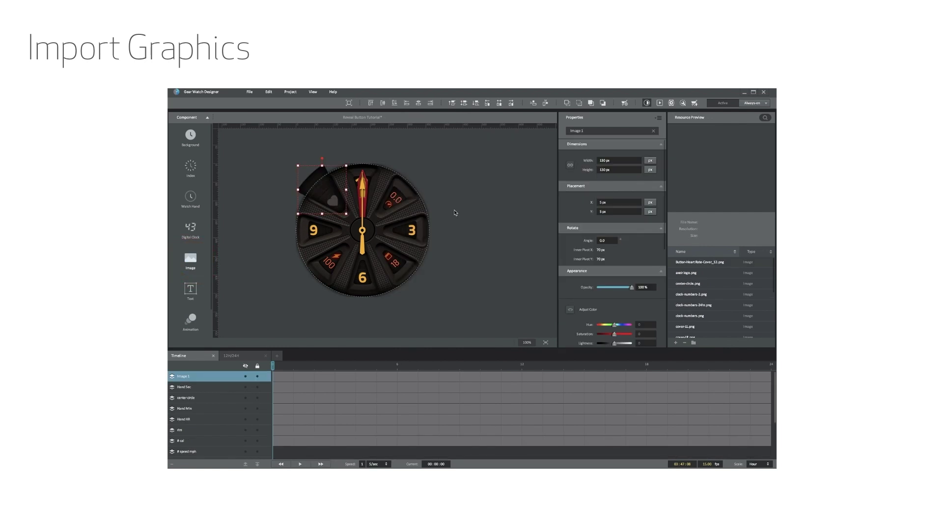
{"action": "double_click", "coordinate": [599, 162]}
{"action": "type", "text": "1"}
{"action": "type", "text": "5"}
{"action": "key", "text": "Return"}
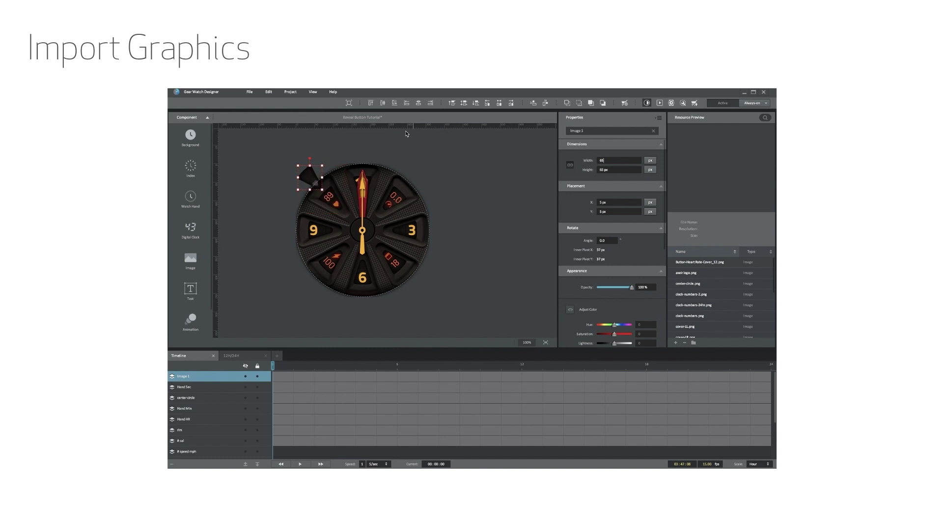
{"action": "left_click_drag", "start_coordinate": [309, 177], "coordinate": [330, 195]}
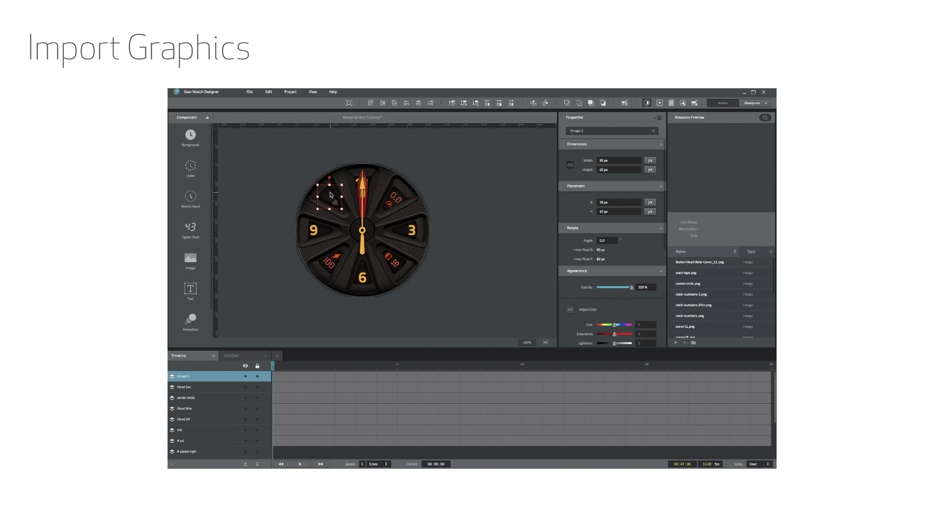
Nudge the cover into place and make it a button whose tap changes the image to button-empty.png
{"action": "key", "text": "Right"}
{"action": "key", "text": "Right"}
{"action": "key", "text": "Right"}
{"action": "key", "text": "Right"}
{"action": "key", "text": "Right"}
{"action": "key", "text": "Down"}
{"action": "key", "text": "Down"}
{"action": "key", "text": "Down"}
{"action": "key", "text": "Down"}
{"action": "key", "text": "Down"}
{"action": "key", "text": "Down"}
{"action": "left_click", "coordinate": [659, 119]}
{"action": "left_click", "coordinate": [642, 128]}
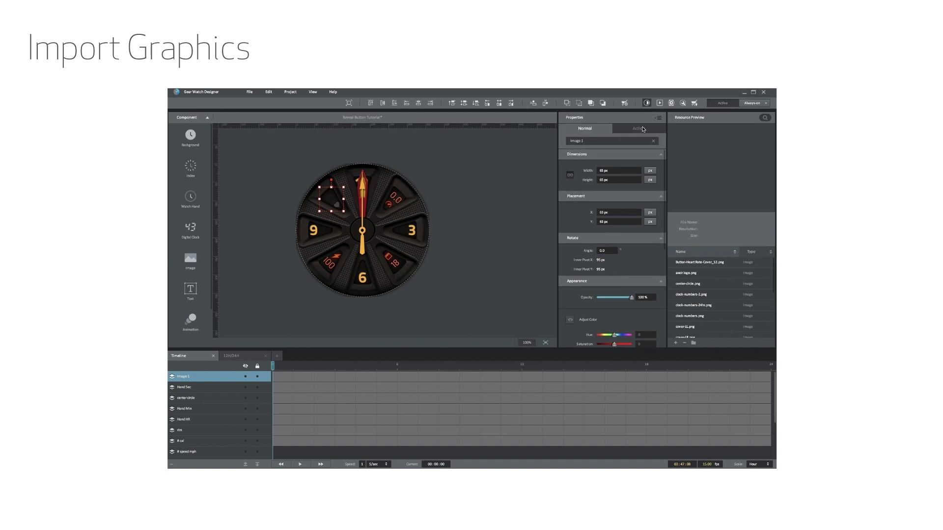
{"action": "left_click", "coordinate": [631, 130]}
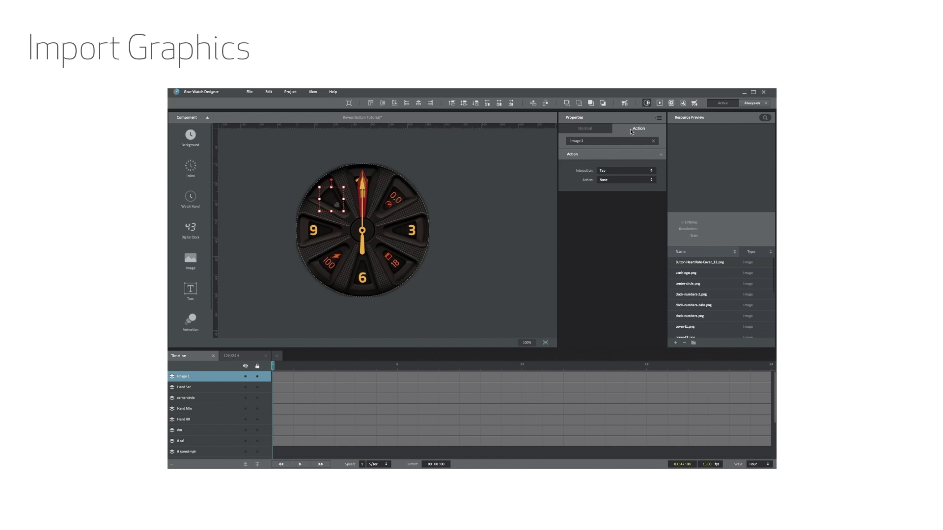
{"action": "left_click", "coordinate": [621, 180]}
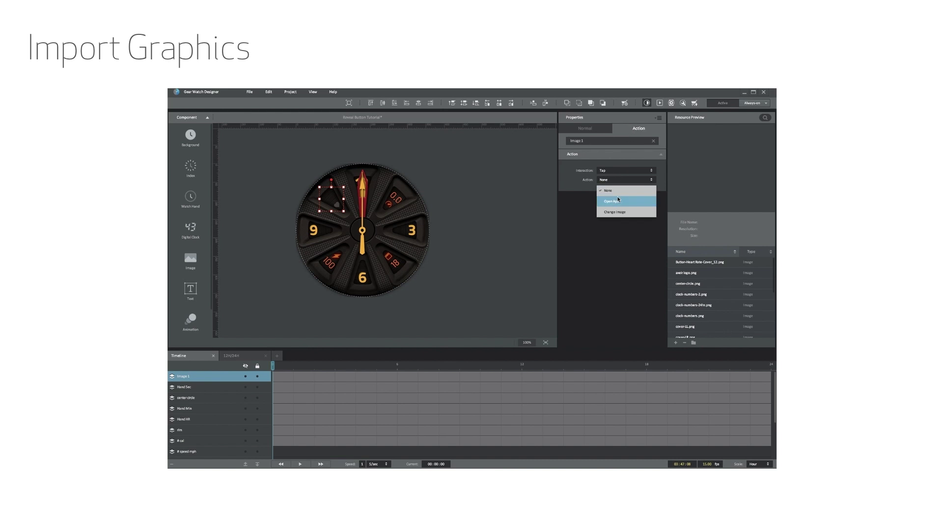
{"action": "left_click", "coordinate": [617, 214]}
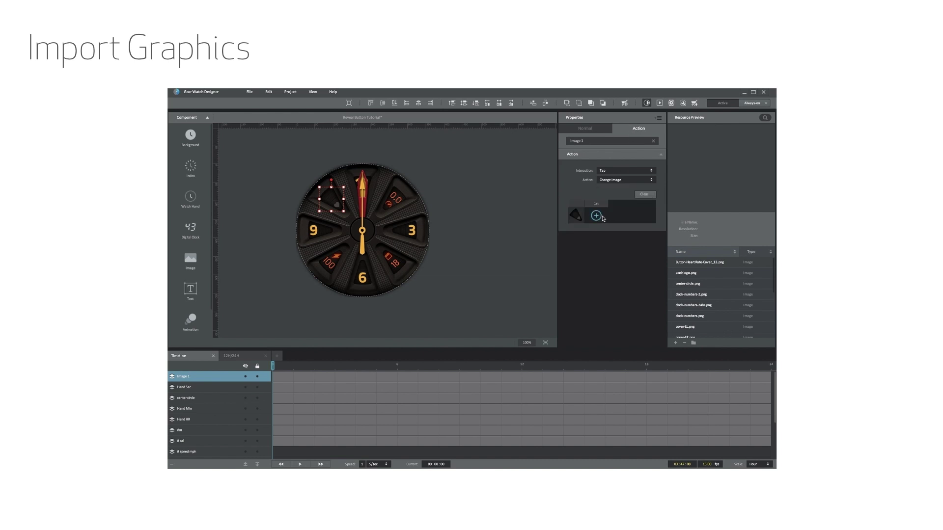
{"action": "left_click", "coordinate": [596, 216]}
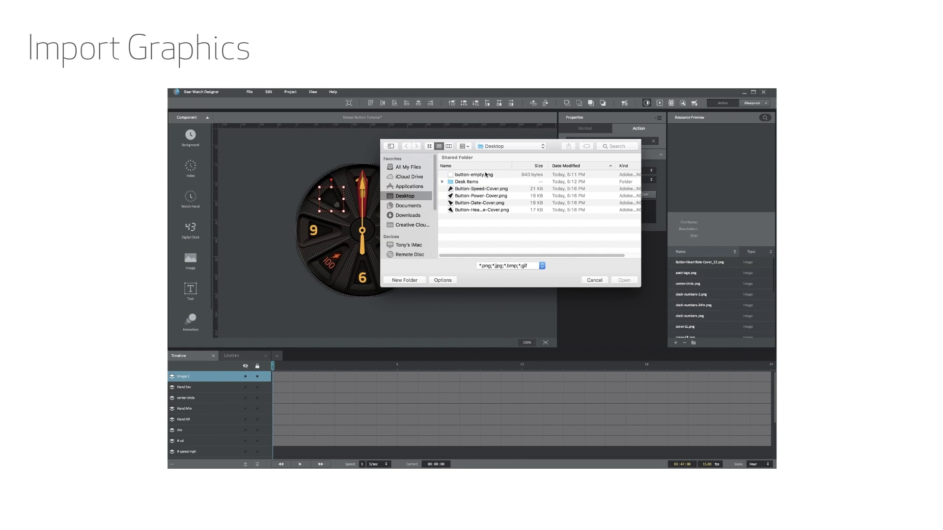
{"action": "double_click", "coordinate": [485, 175]}
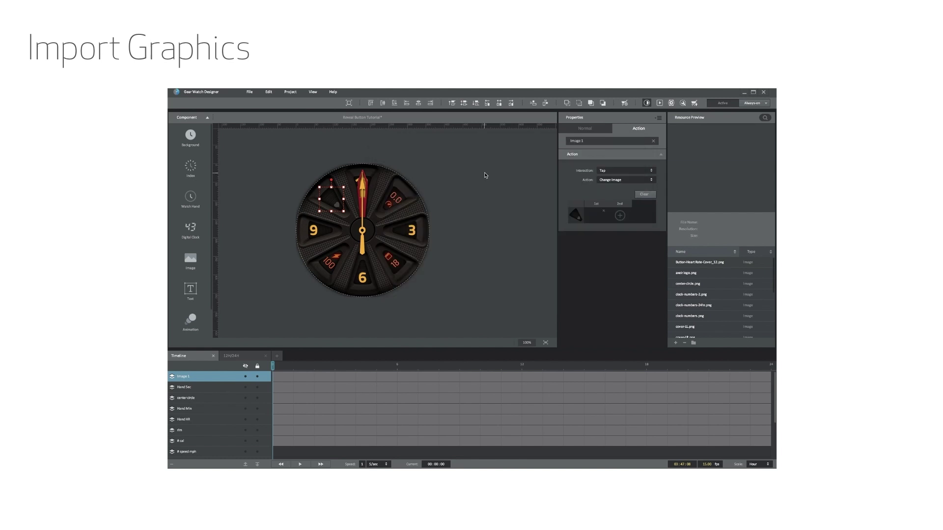
Rename the Image 1 layer to 'Button Power Cover'
{"action": "double_click", "coordinate": [182, 377]}
{"action": "type", "text": "Butto"}
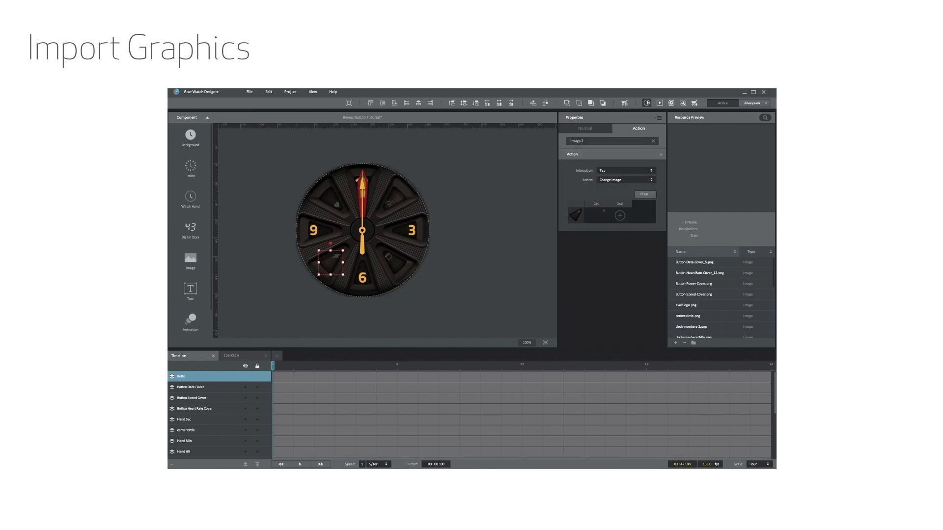
{"action": "type", "text": "n Power Cover"}
{"action": "key", "text": "Return"}
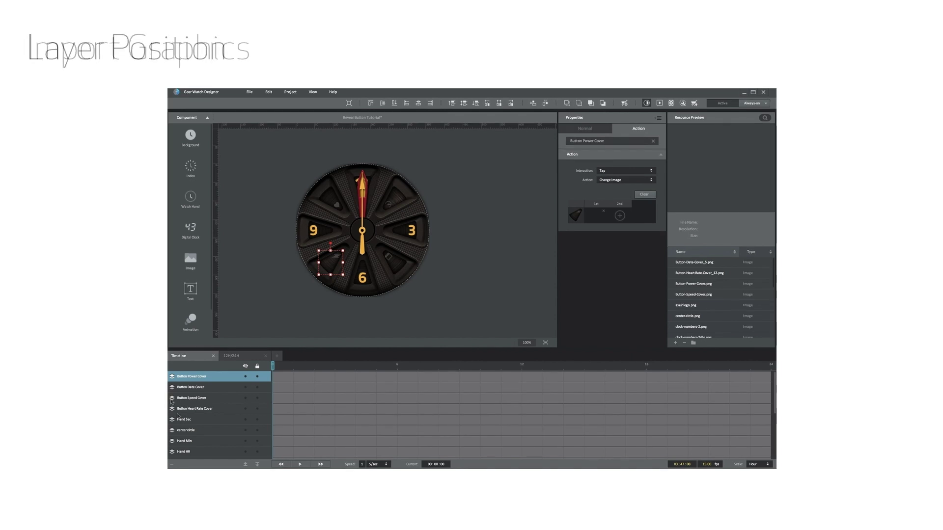
Select the four Button Cover layers and move them down five levels, below the rim layer
{"action": "left_click", "coordinate": [191, 411]}
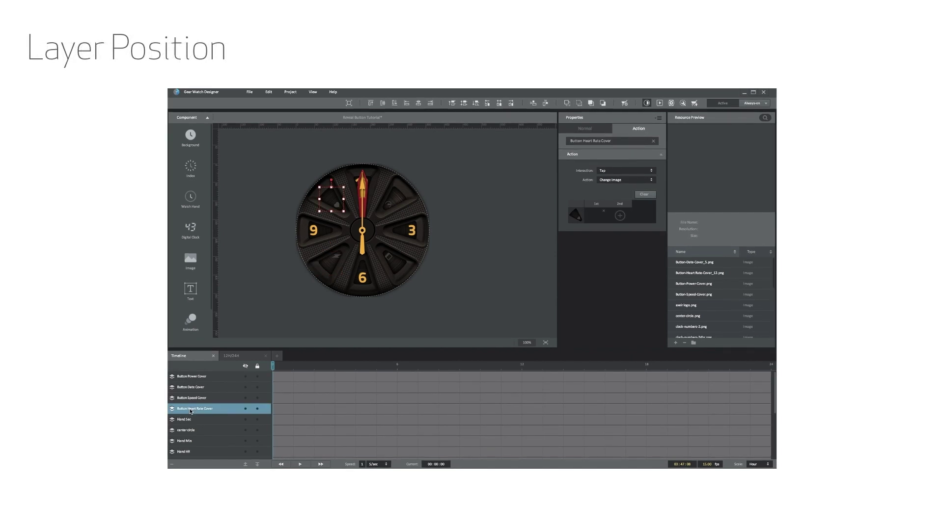
{"action": "left_click", "coordinate": [191, 377], "text": "shift"}
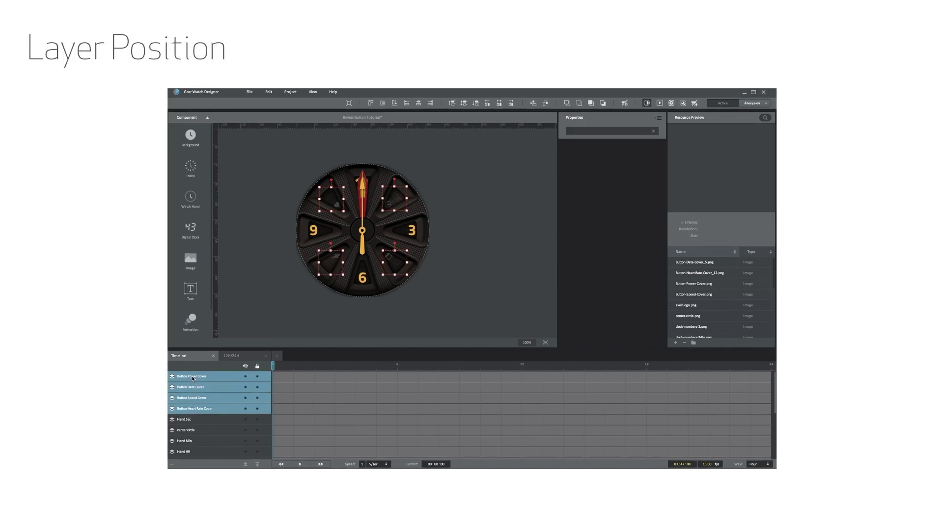
{"action": "left_click", "coordinate": [257, 465]}
{"action": "left_click", "coordinate": [257, 465]}
{"action": "left_click", "coordinate": [257, 464]}
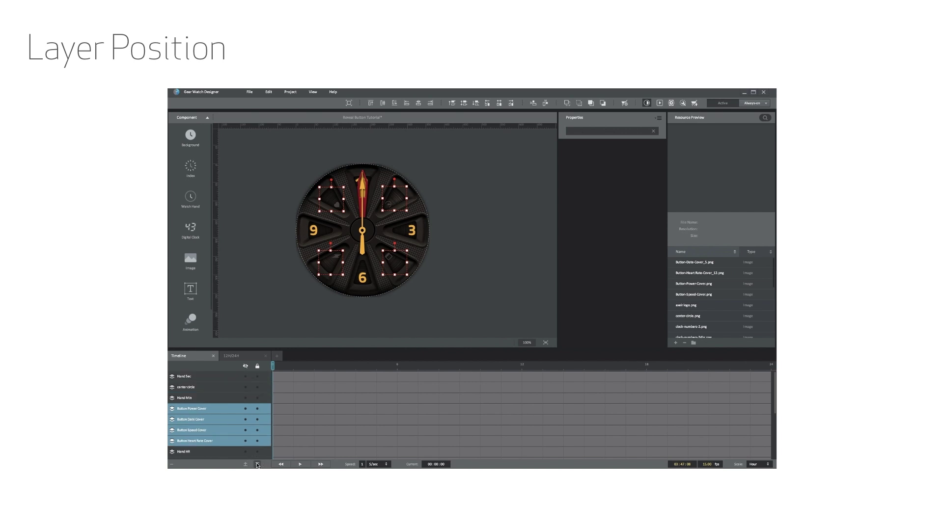
{"action": "left_click", "coordinate": [257, 465]}
{"action": "left_click", "coordinate": [257, 465]}
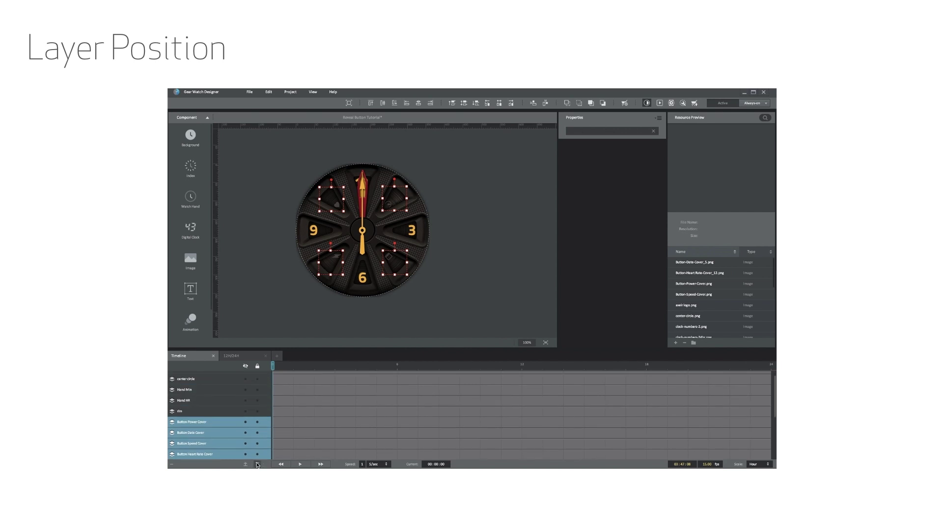
Run the live preview, tap all four covers to reveal heart rate, speed, date and power, then close two
{"action": "left_click", "coordinate": [535, 265]}
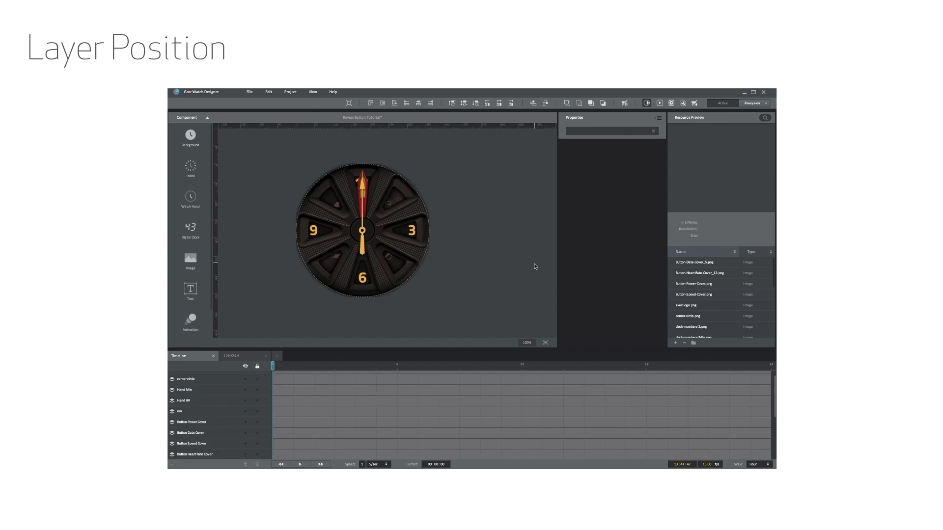
{"action": "left_click", "coordinate": [659, 103]}
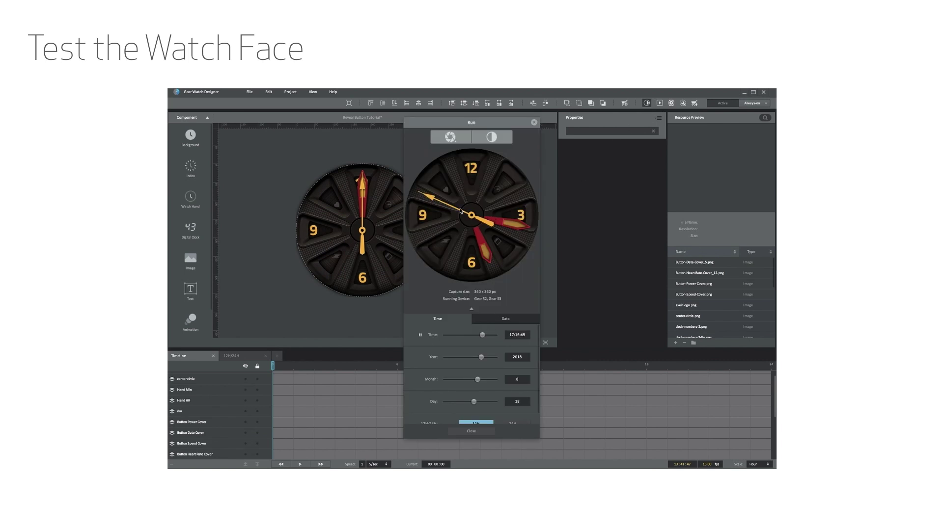
{"action": "left_click", "coordinate": [448, 194]}
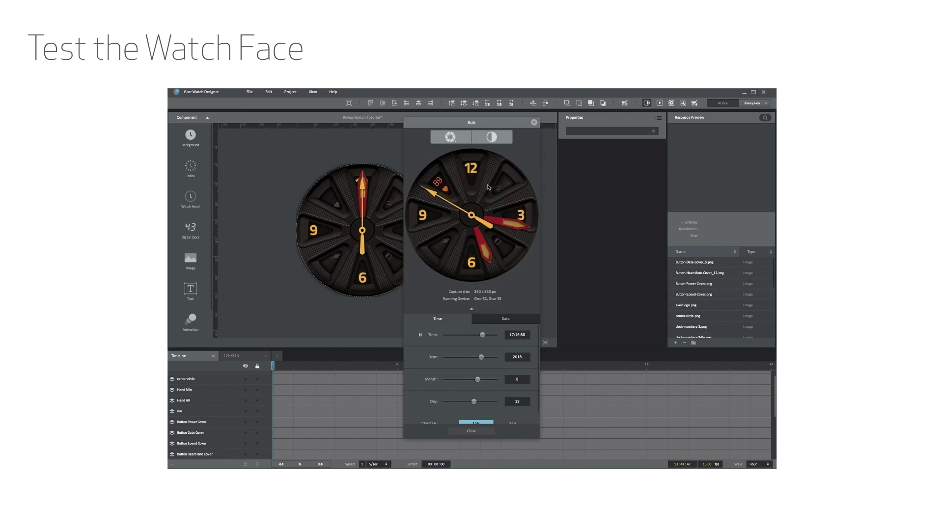
{"action": "left_click", "coordinate": [502, 189]}
{"action": "left_click", "coordinate": [513, 245]}
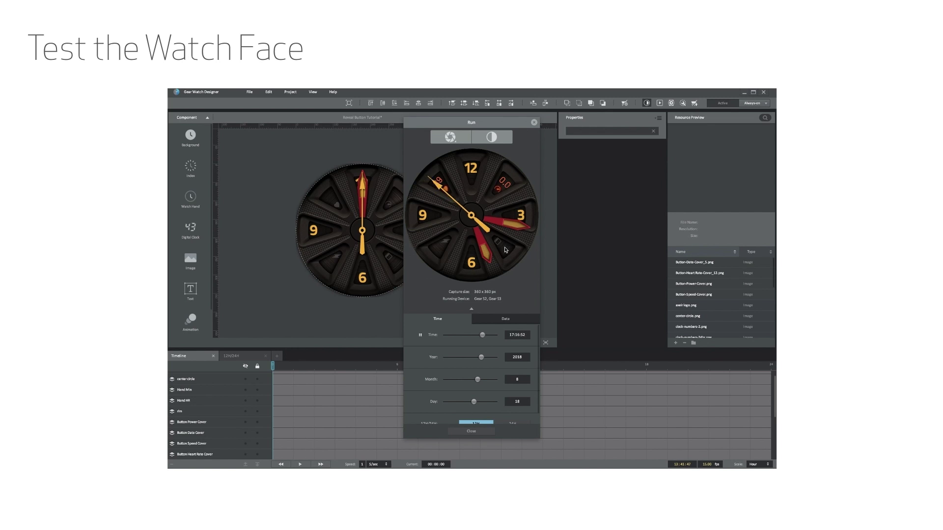
{"action": "left_click", "coordinate": [445, 248]}
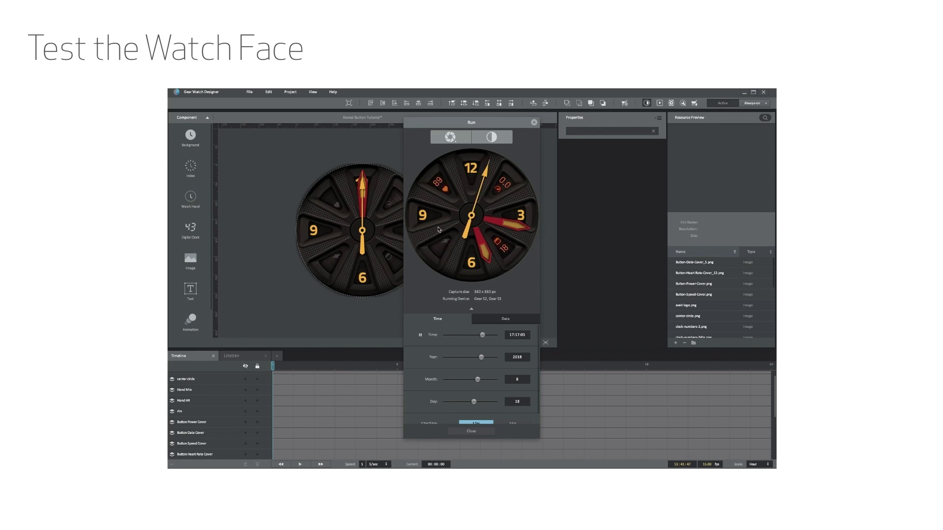
{"action": "left_click", "coordinate": [439, 188]}
{"action": "left_click", "coordinate": [505, 192]}
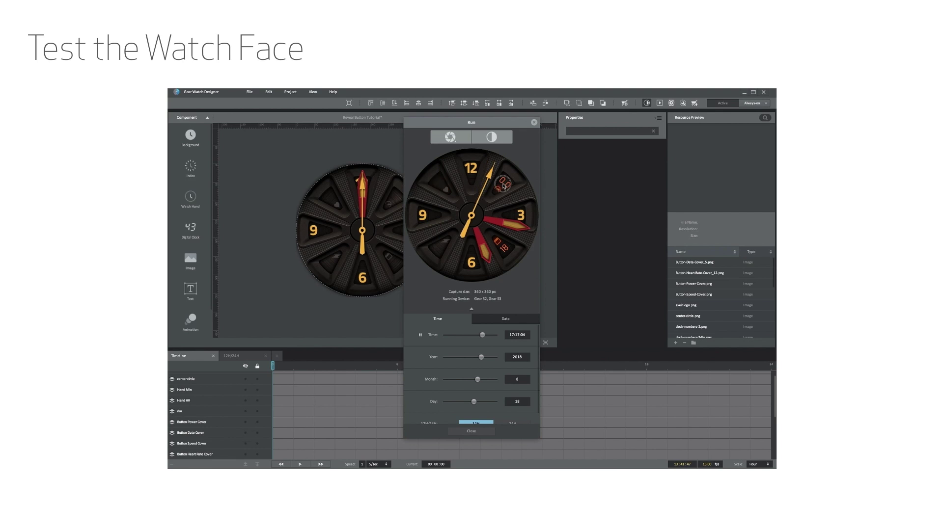